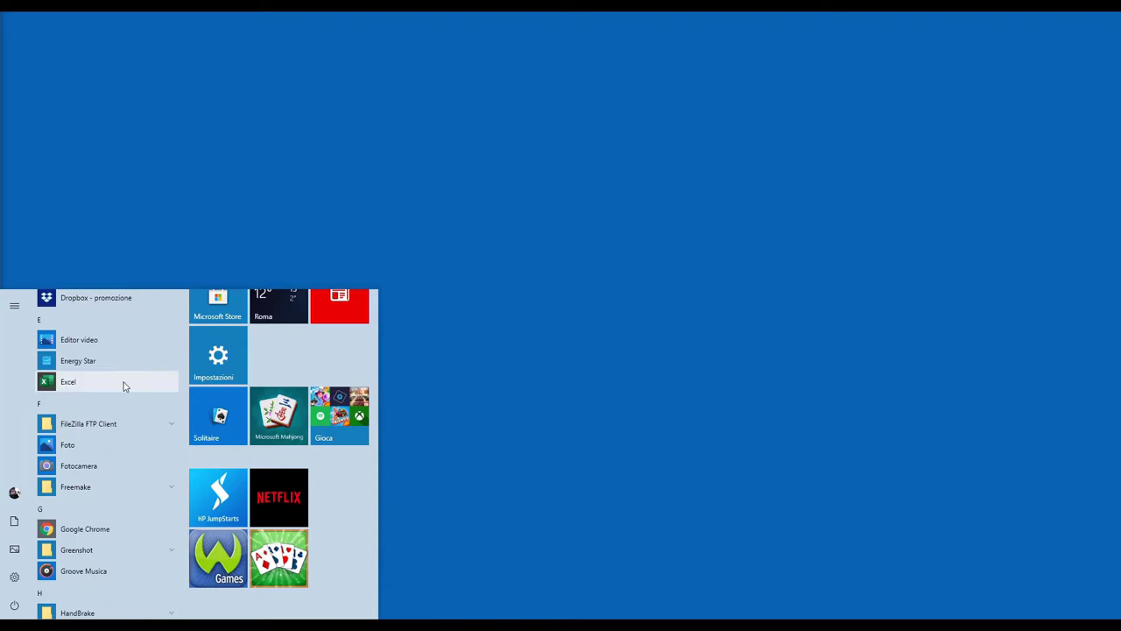
# - Launch Excel from the Start menu and create a Cartella di lavoro vuota
pyautogui.click(124, 386)
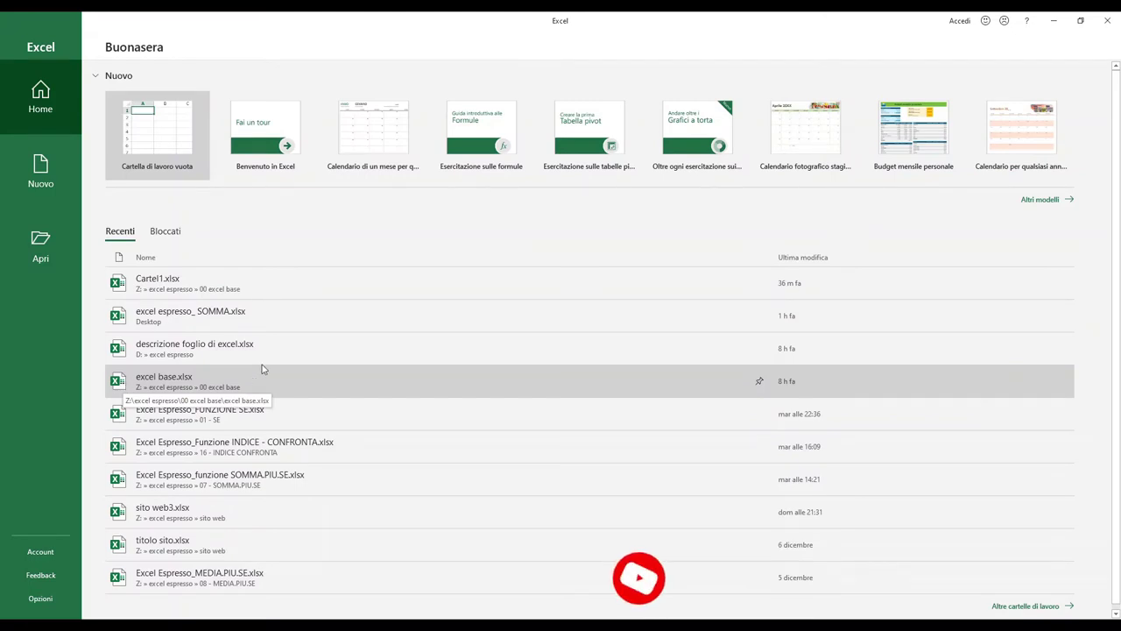
pyautogui.click(162, 120)
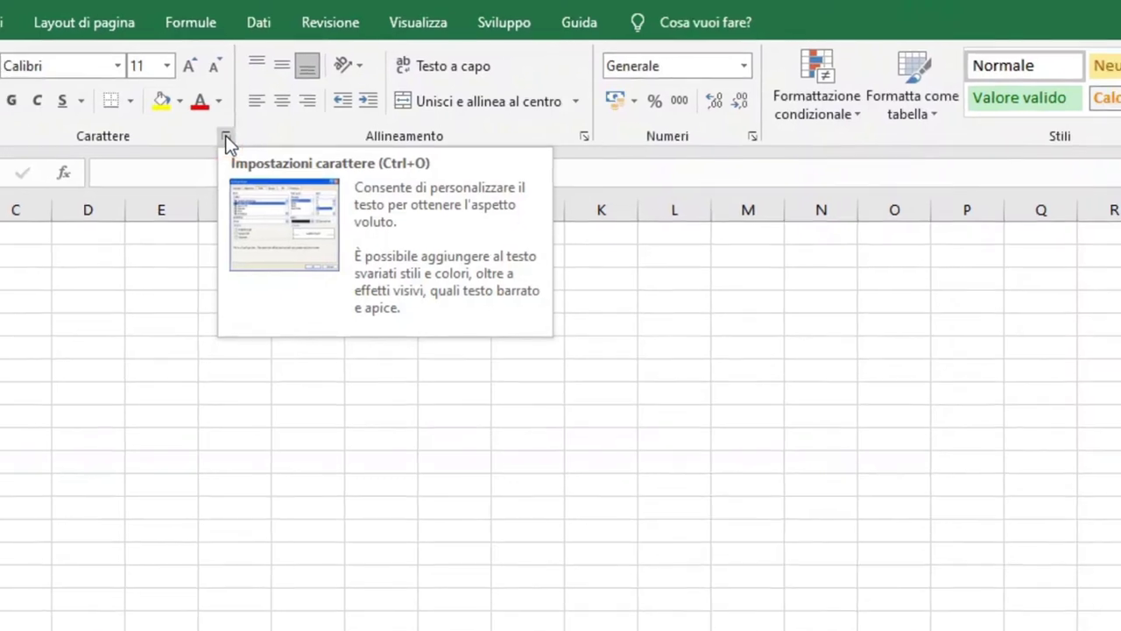
# - Open Formato celle on the Carattere tab, showing Calibri, Normale, size 11
pyautogui.click(222, 144)
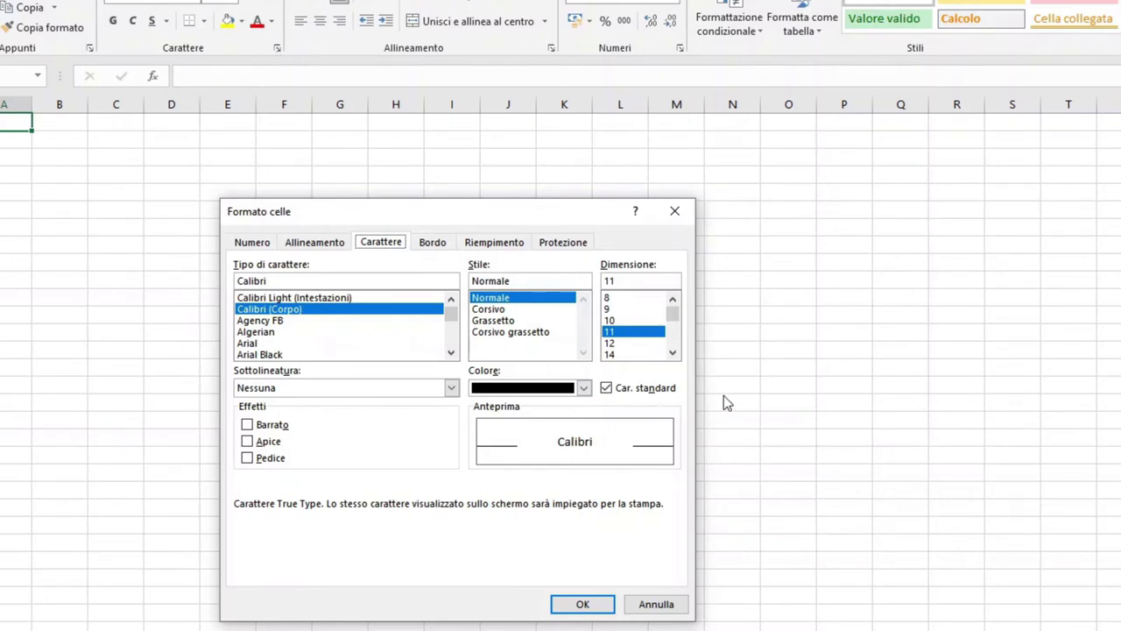
# - Confirm the Formato celle dialog with OK, keeping Calibri 11
pyautogui.click(606, 605)
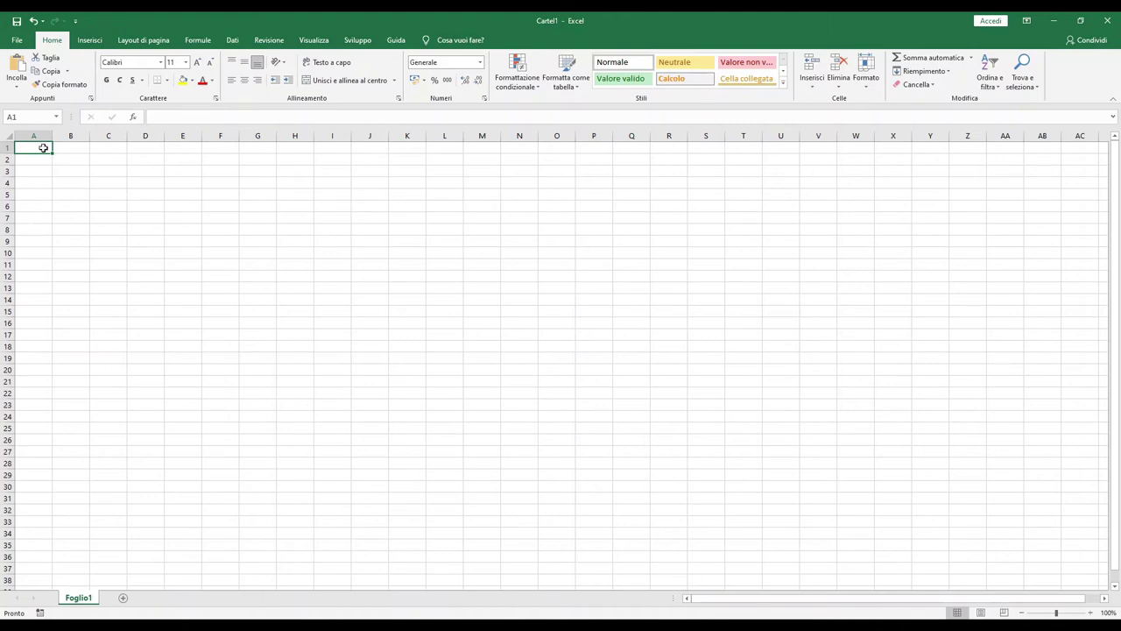
# - Select cell D4 on the empty Foglio1 sheet
pyautogui.click(143, 184)
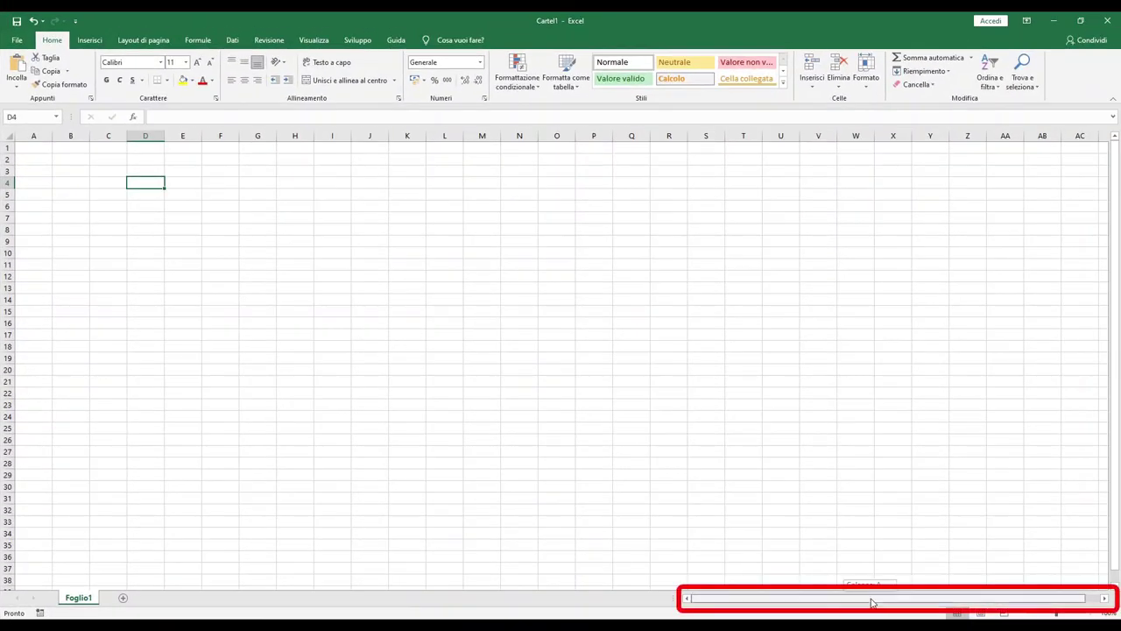
# - Scroll the Foglio1 view one column right and one row down using the scrollbars
pyautogui.moveTo(876, 599); pyautogui.dragTo(926, 601)
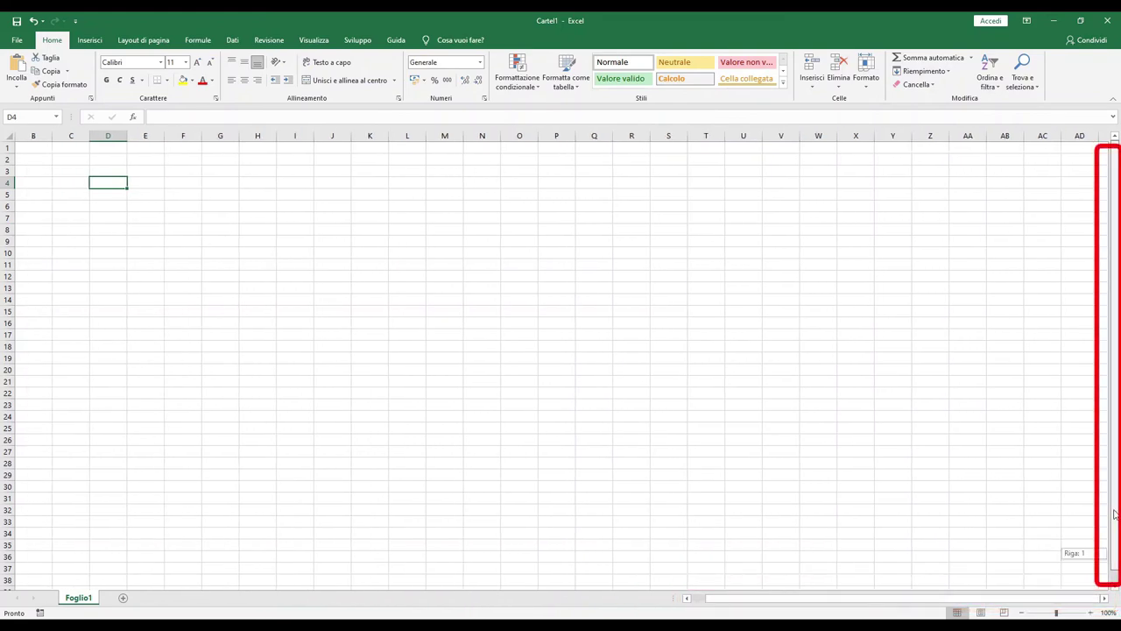
pyautogui.moveTo(1116, 558); pyautogui.dragTo(1113, 580)
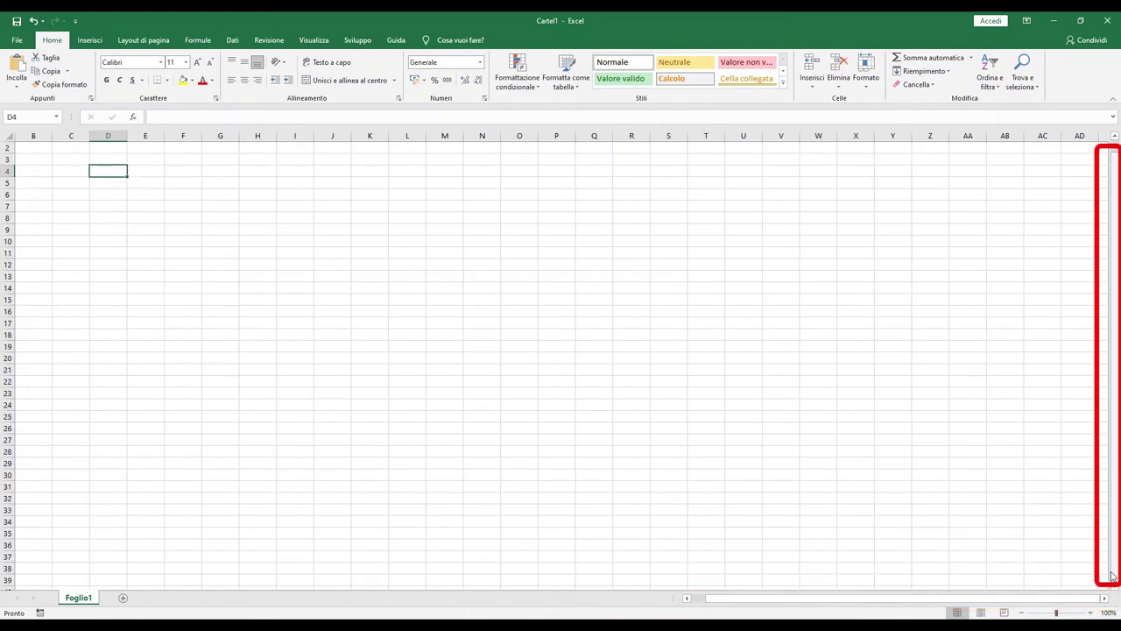